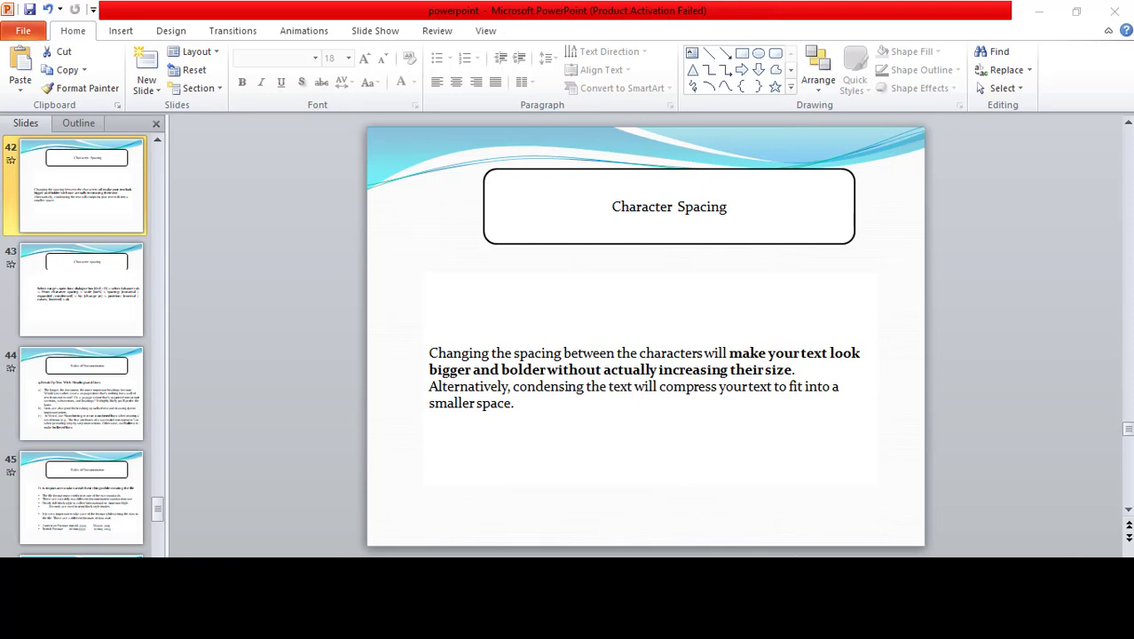
# Show slide 43, which lists the character spacing steps, in the Slides pane.
pyautogui.click(61, 273)
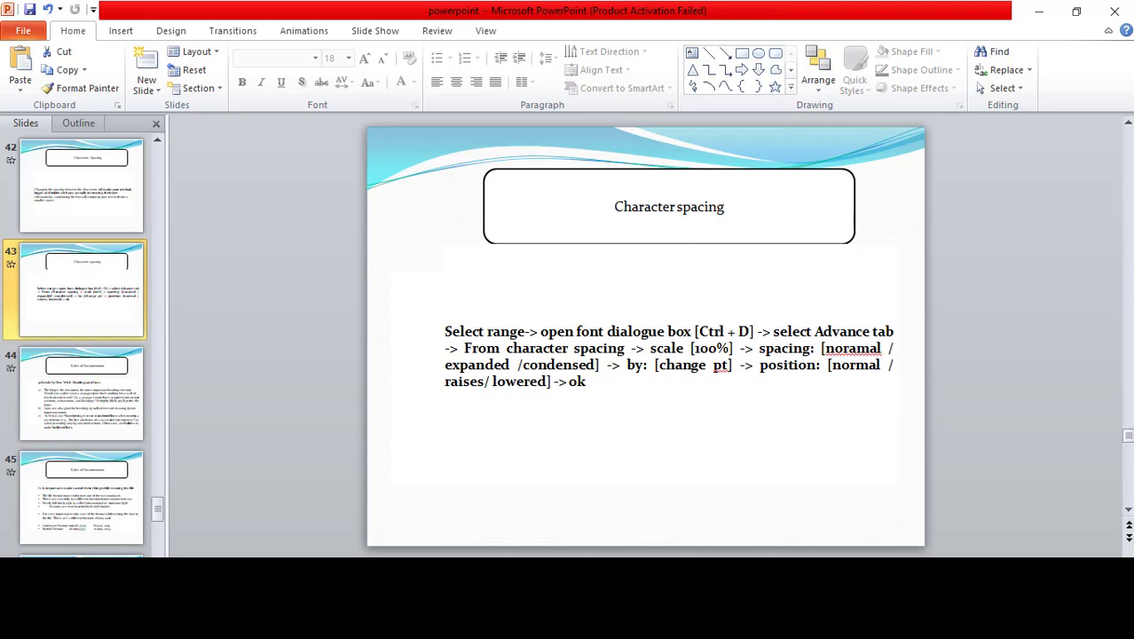
# Switch to Document1 and generate three sample paragraphs with =rand().
pyautogui.moveTo(423, 586)
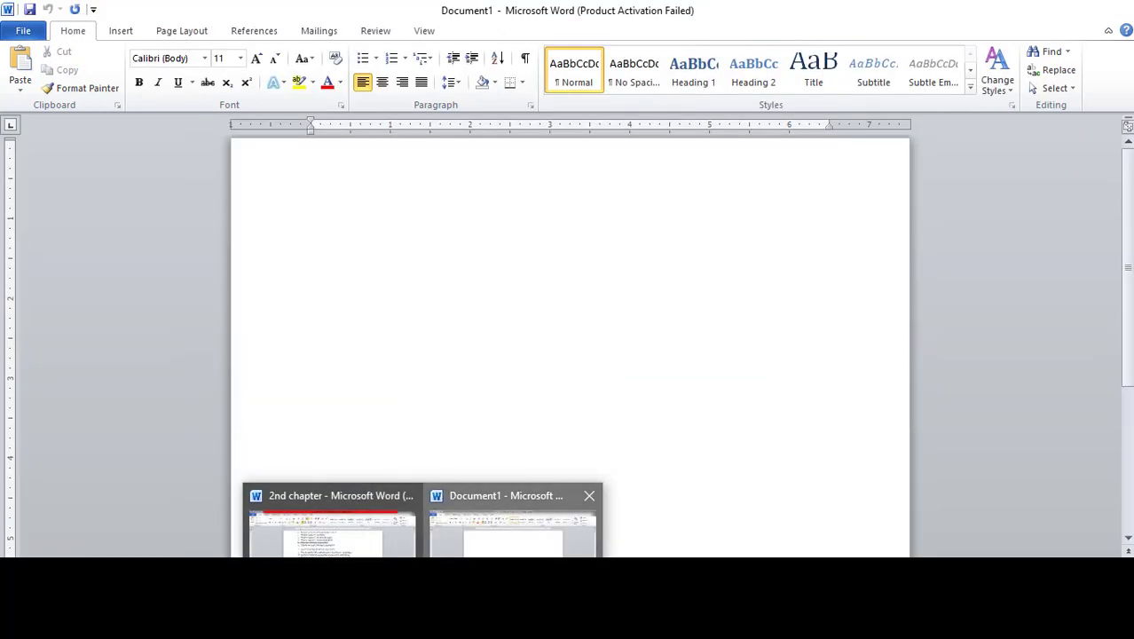
pyautogui.click(512, 524)
pyautogui.write('=')
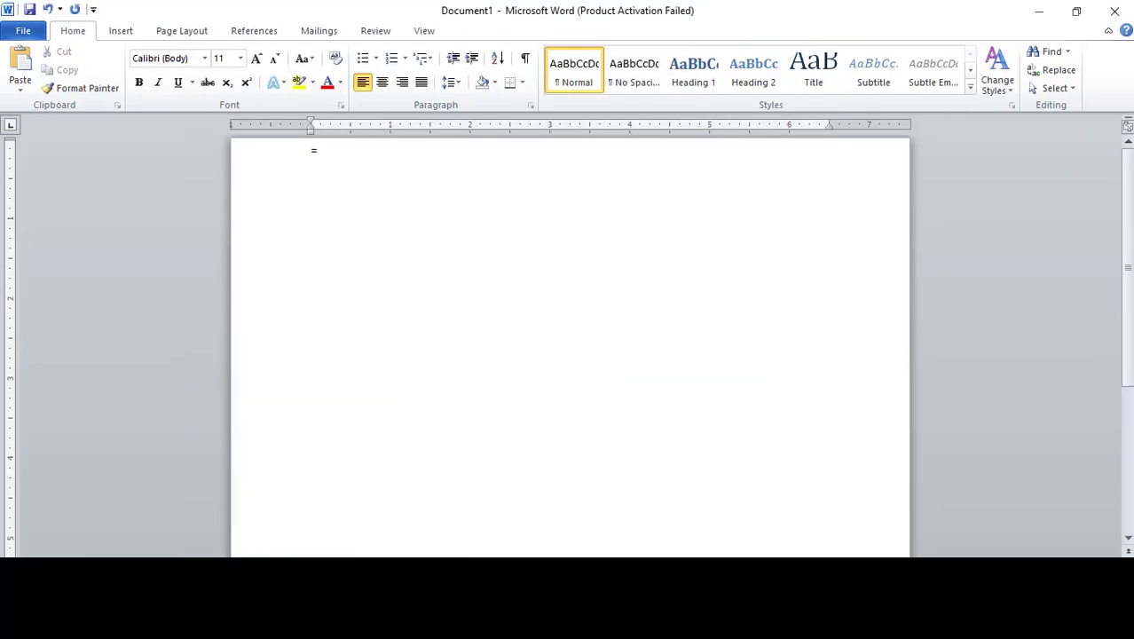
pyautogui.write('rand')
pyautogui.write('()')
pyautogui.press('Return')
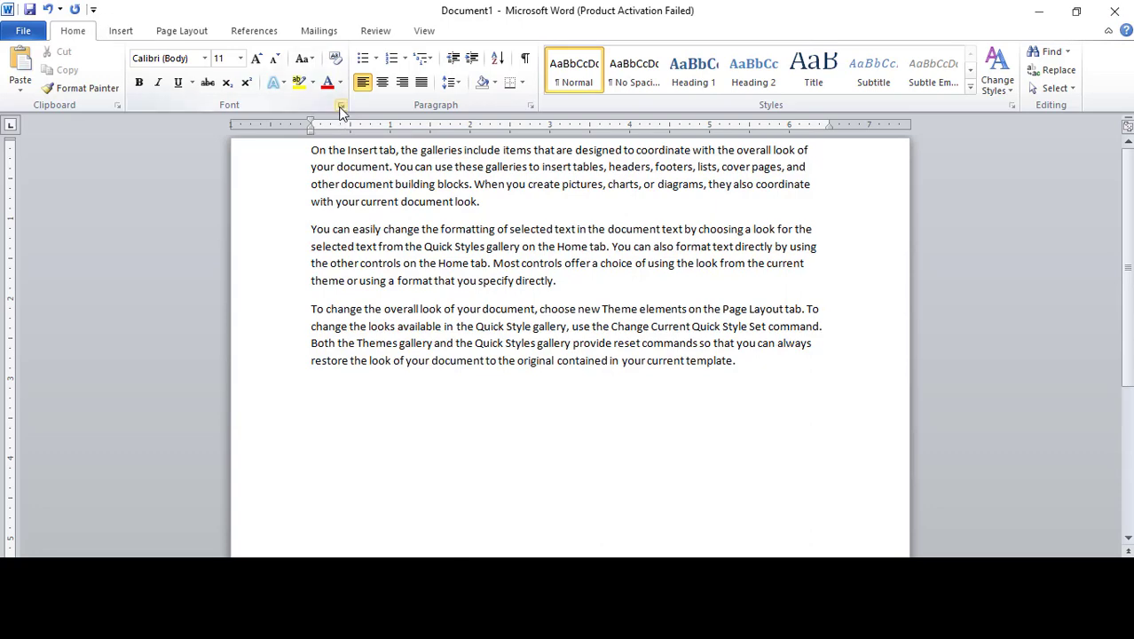
# Open the Font dialog with Ctrl+D and move it off the document text.
pyautogui.click(341, 106)
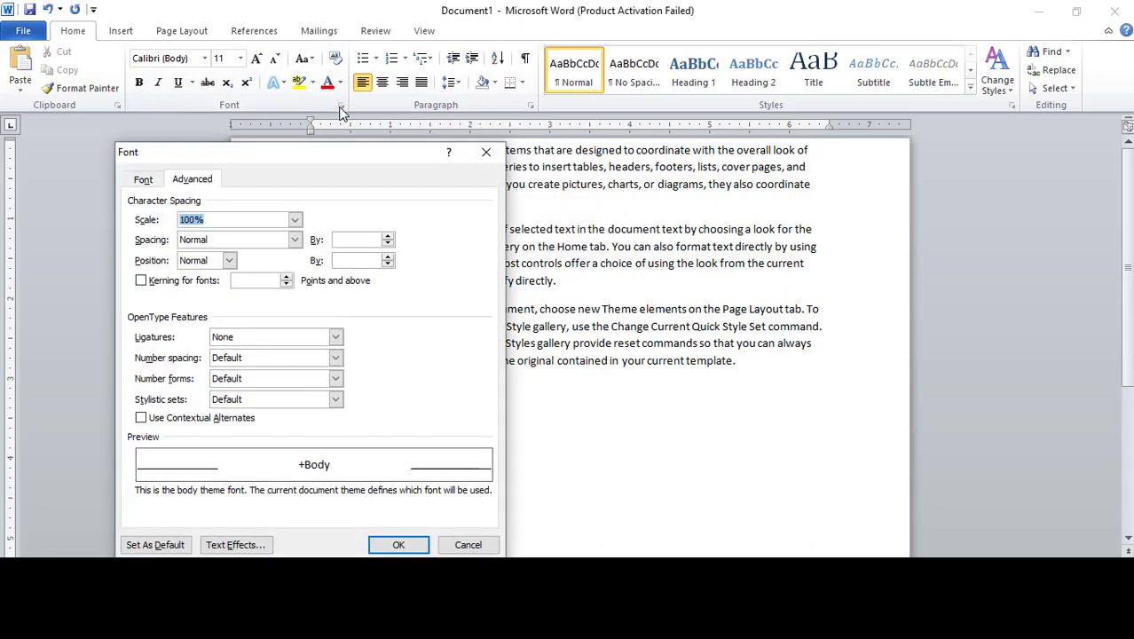
pyautogui.click(486, 153)
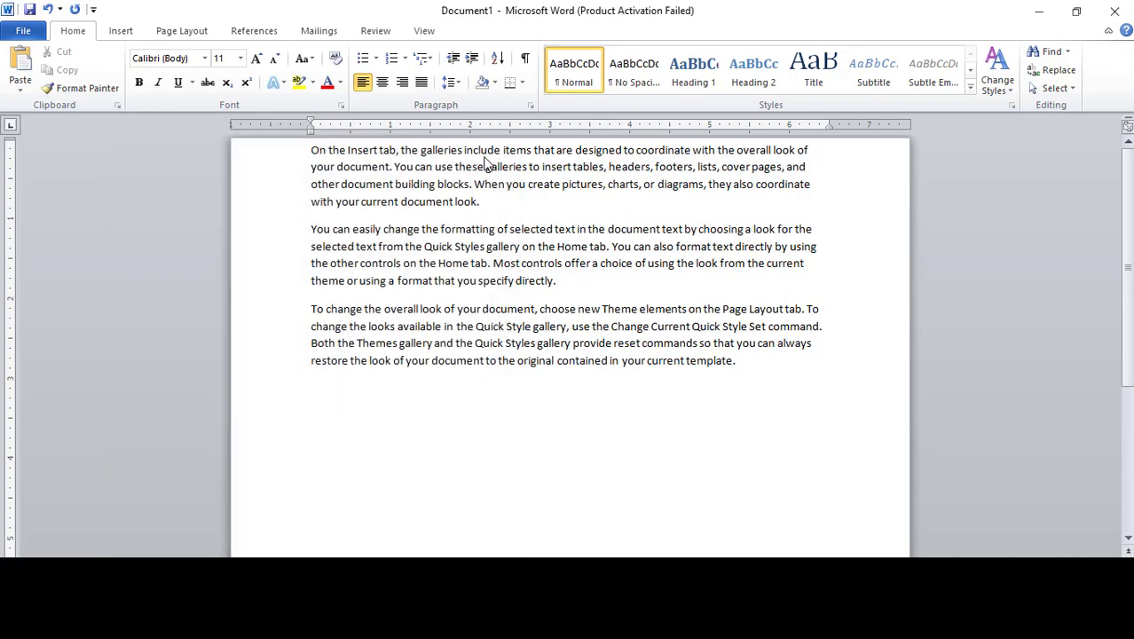
pyautogui.hotkey('ctrl', 'd')
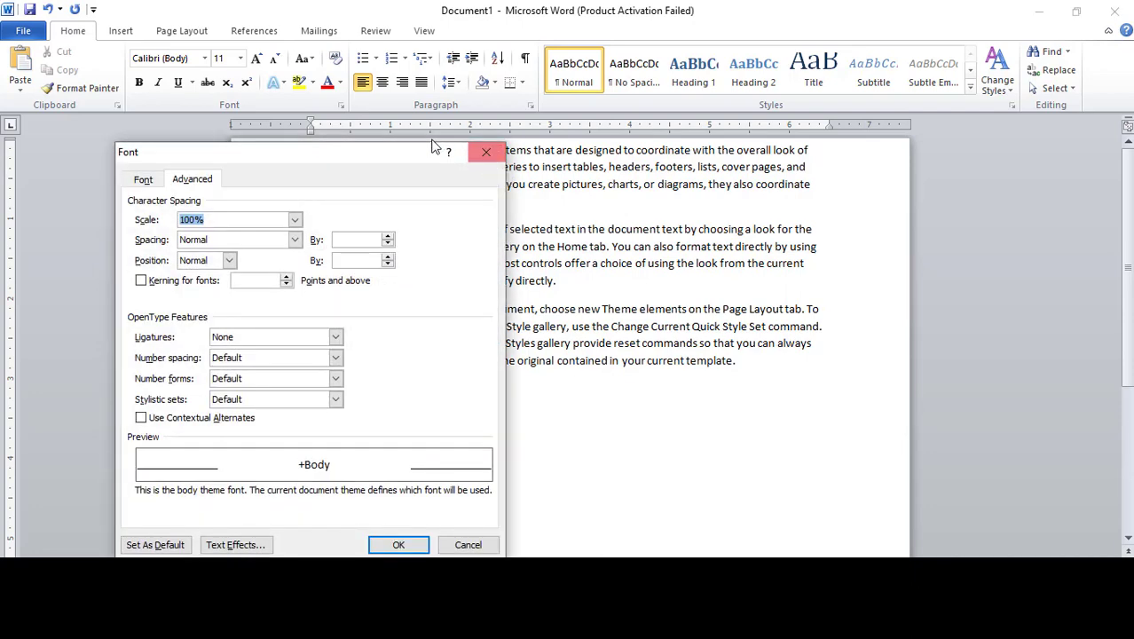
pyautogui.moveTo(406, 163)
pyautogui.mouseDown()
pyautogui.moveTo(557, 164)
pyautogui.moveTo(705, 192)
pyautogui.mouseUp()
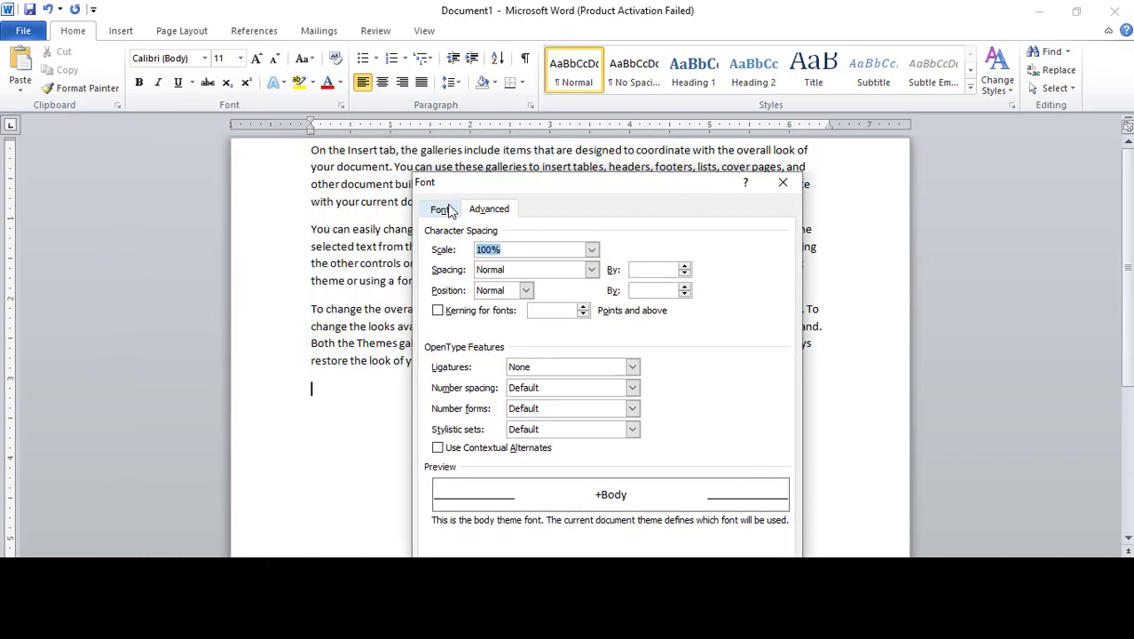
# On the Advanced tab, set character scale to 90% and spacing to Expanded by 2 pt.
pyautogui.click(499, 213)
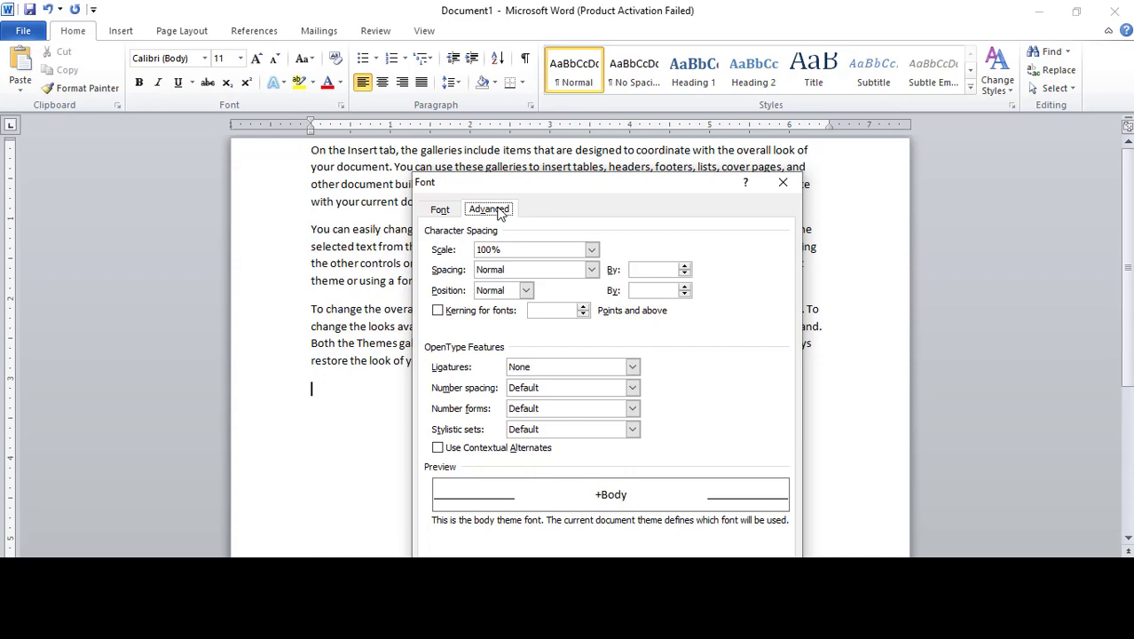
pyautogui.click(521, 248)
pyautogui.click(592, 250)
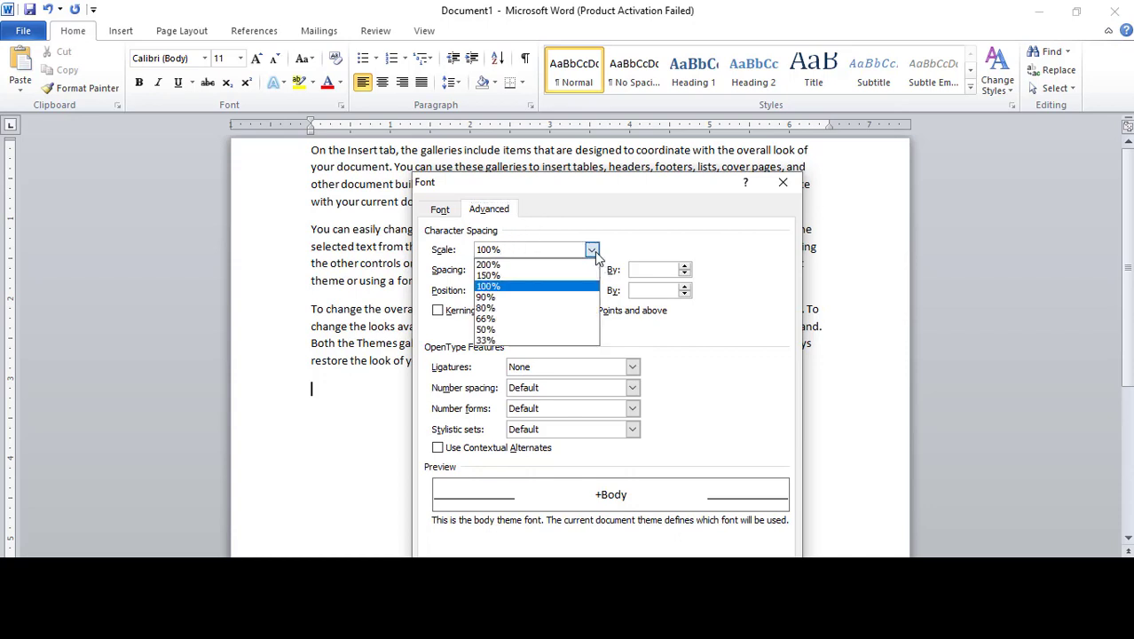
pyautogui.click(541, 296)
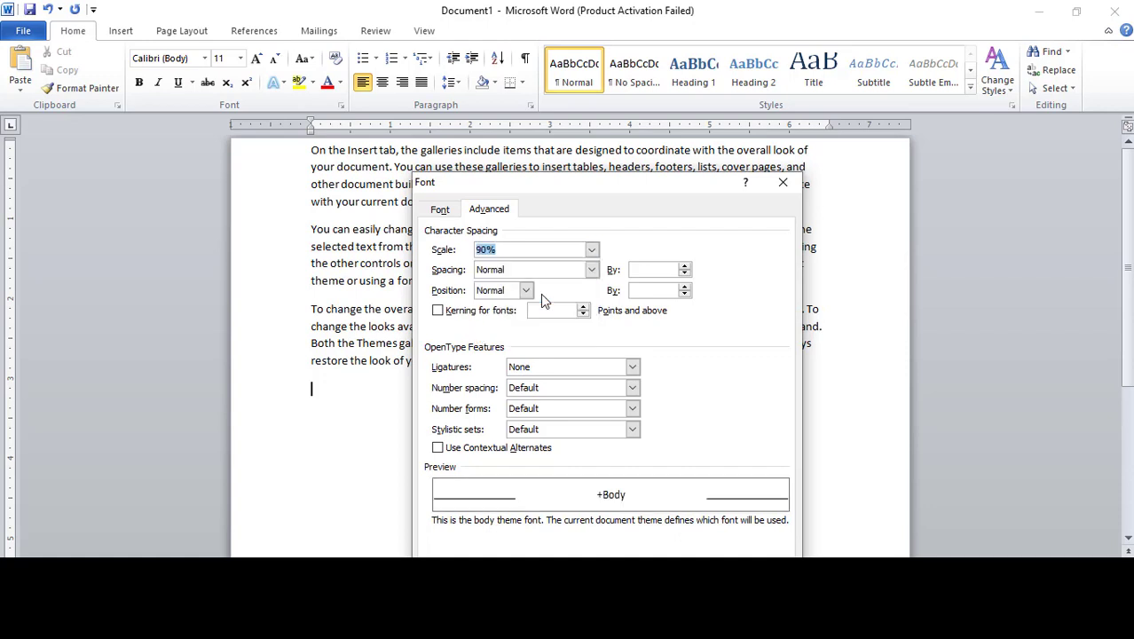
pyautogui.click(592, 270)
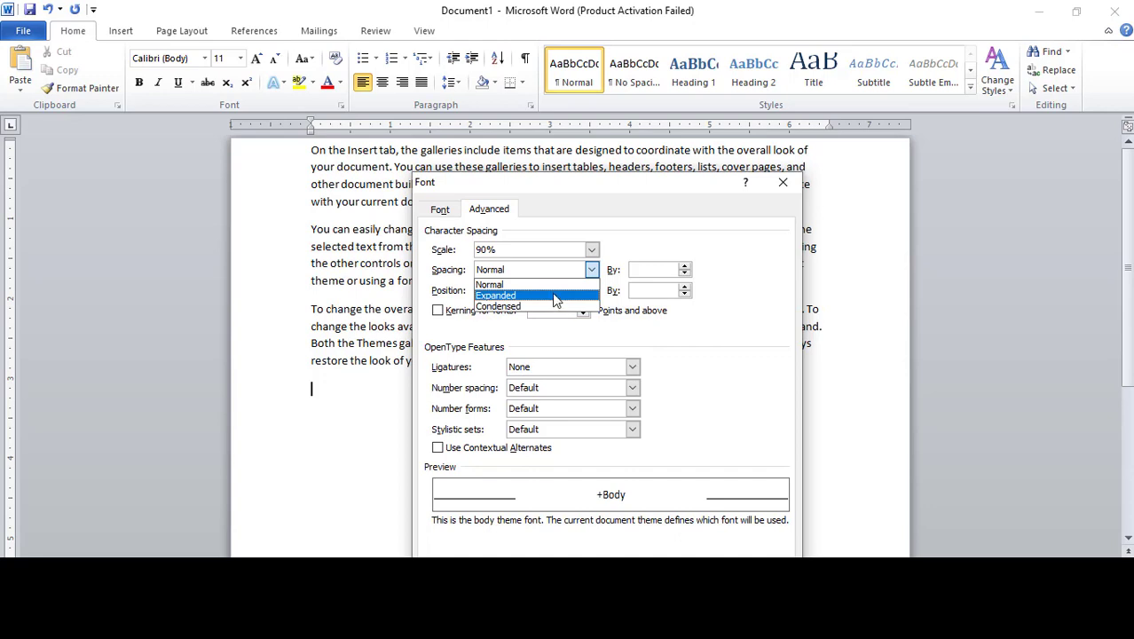
pyautogui.click(554, 295)
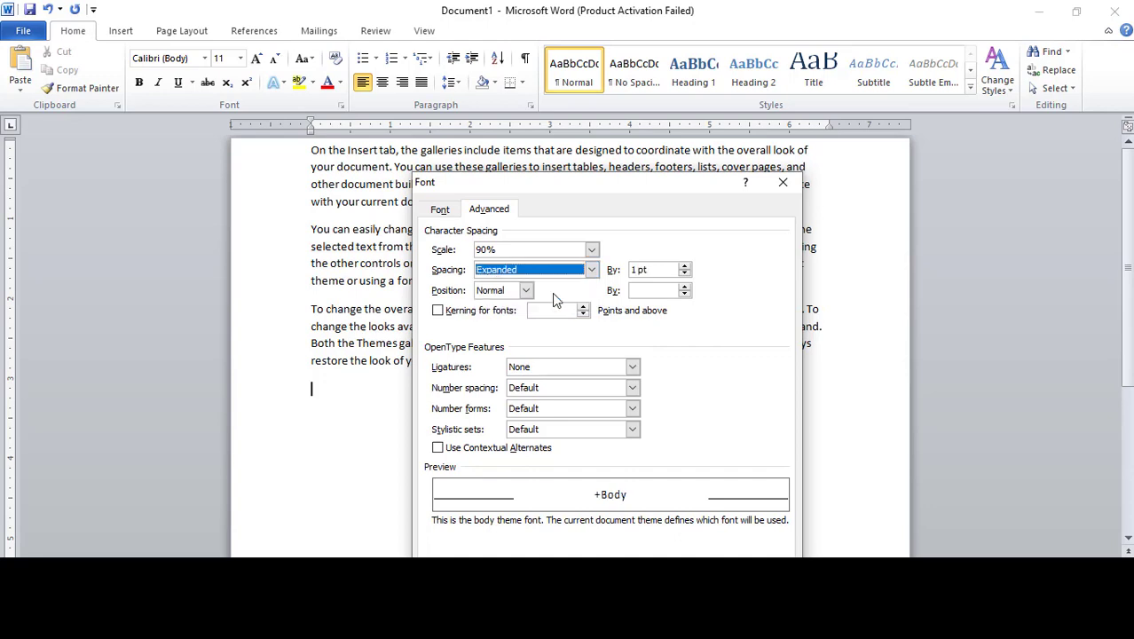
pyautogui.click(658, 272)
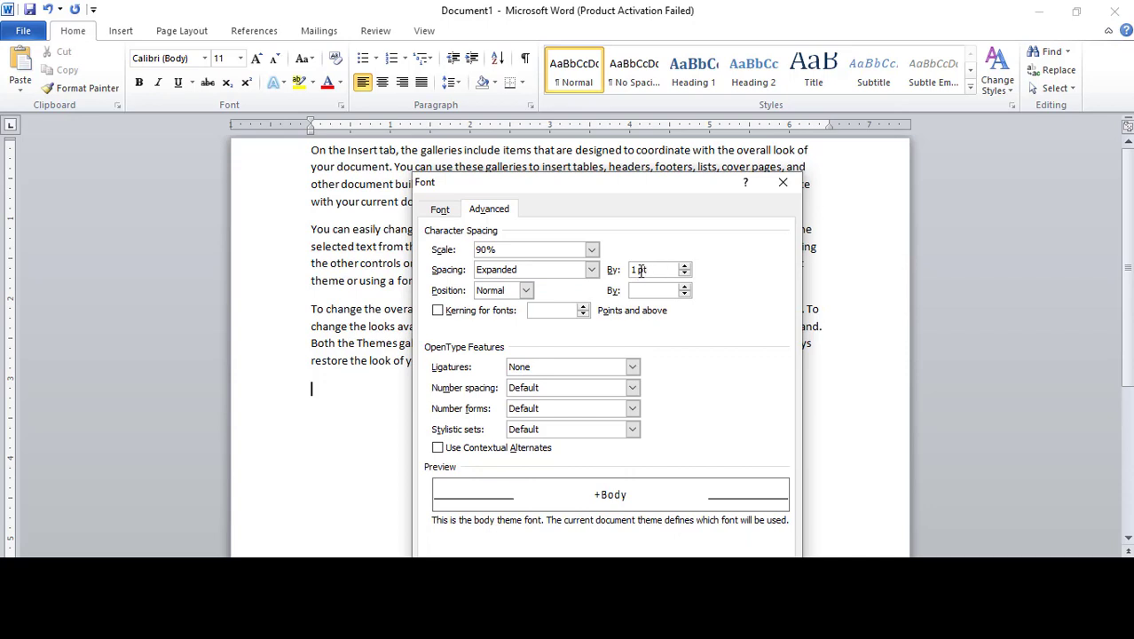
pyautogui.click(638, 270)
pyautogui.press('BackSpace')
pyautogui.write('2')
# Raise the position 3 pt, enable kerning from 11 pt, and close the dialog.
pyautogui.click(526, 291)
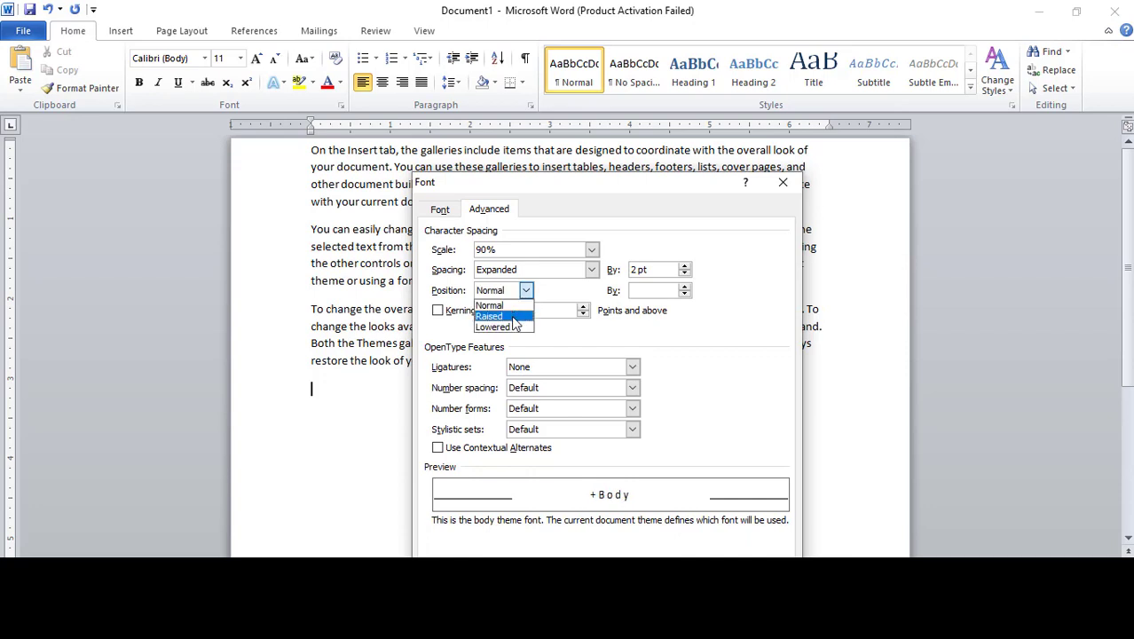
pyautogui.click(513, 317)
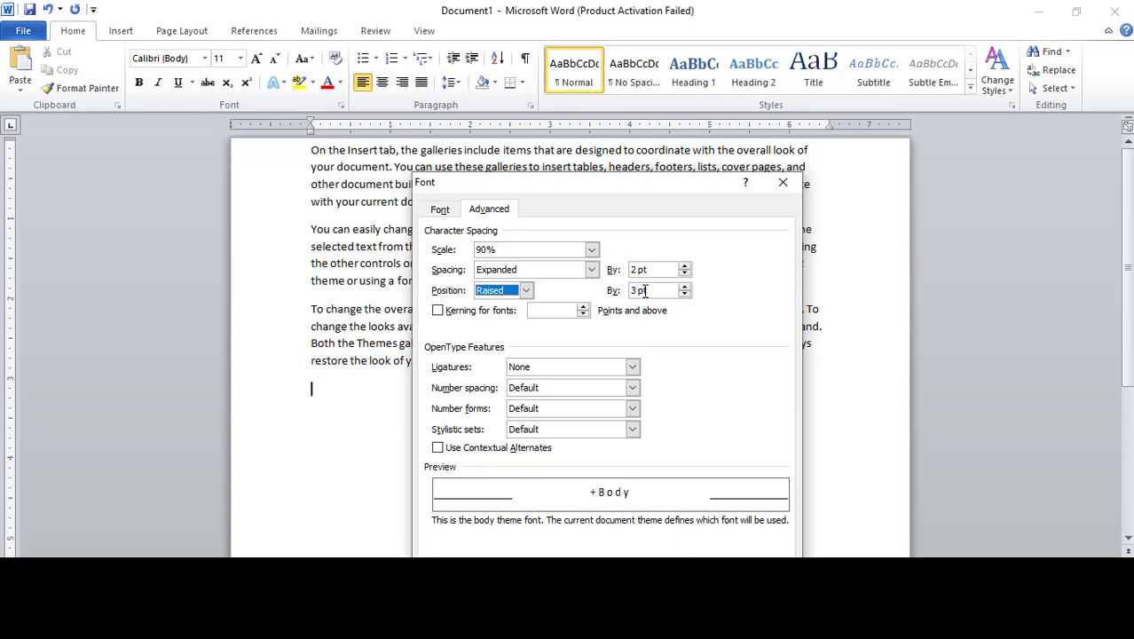
pyautogui.click(438, 312)
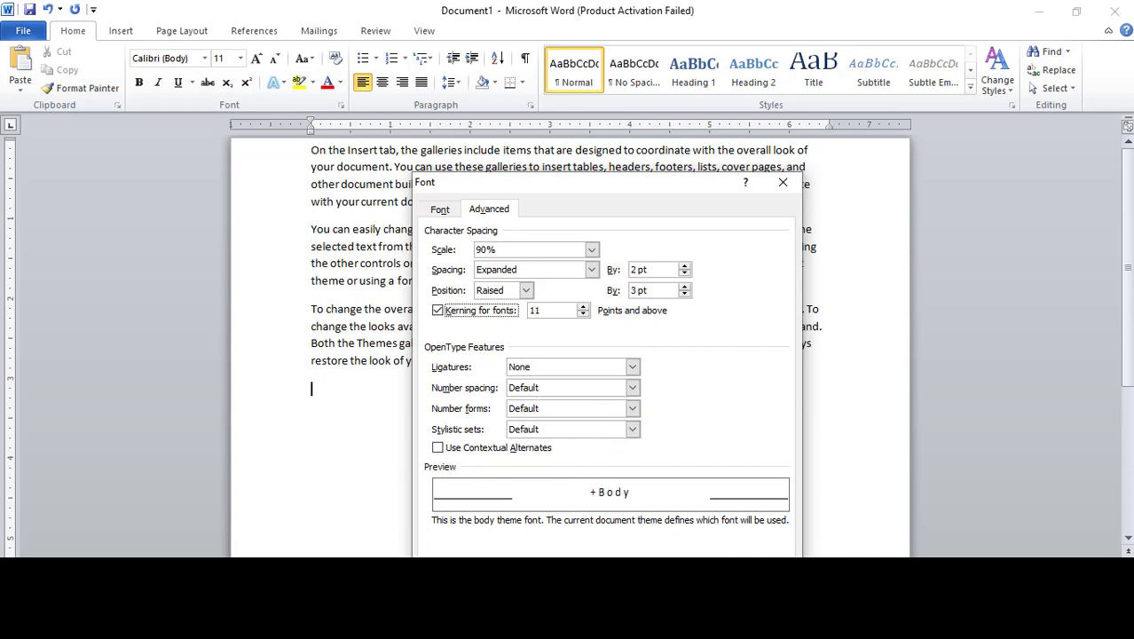
pyautogui.press('Return')
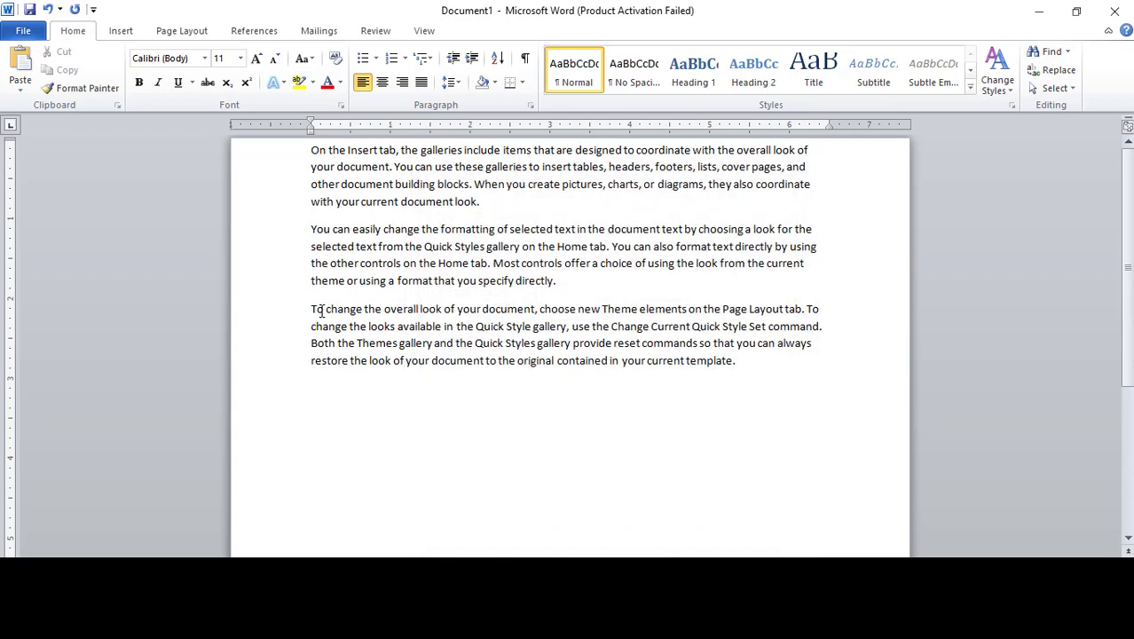
# Select the third paragraph and, in the Font dialog, set scale 80% with Expanded spacing.
pyautogui.moveTo(313, 309); pyautogui.dragTo(717, 398)
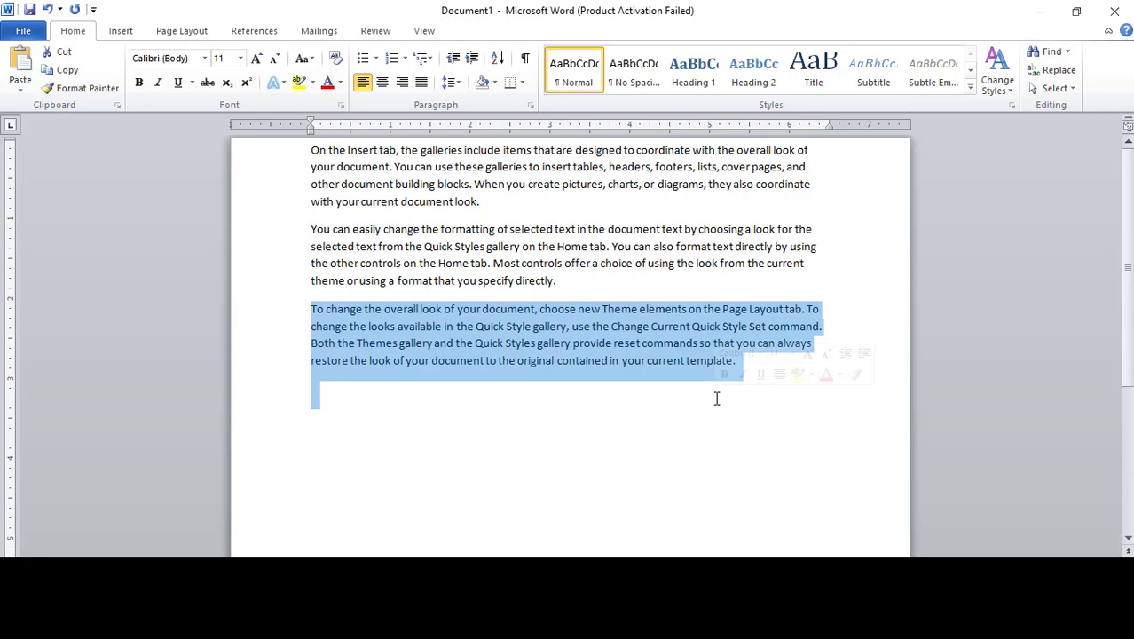
pyautogui.hotkey('ctrl', 'd')
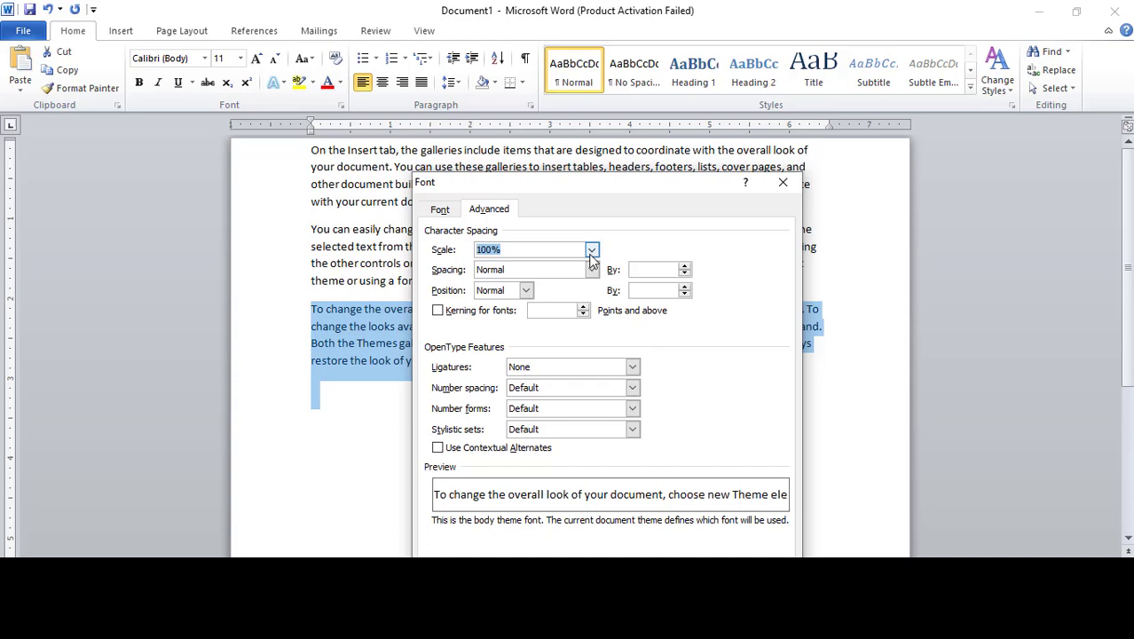
pyautogui.click(591, 252)
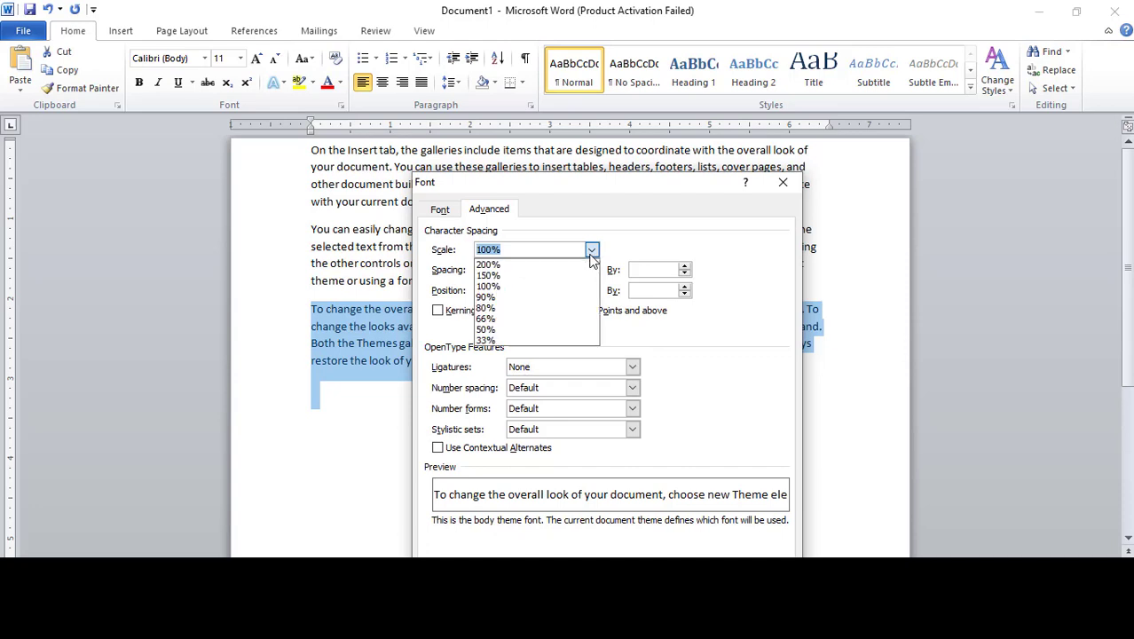
pyautogui.click(543, 310)
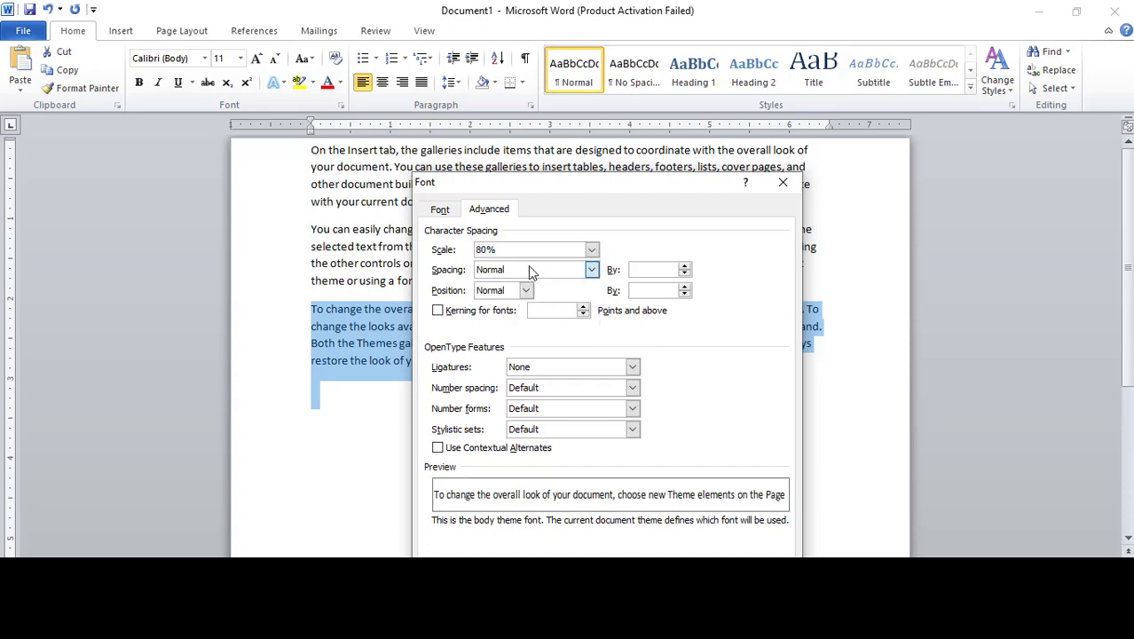
pyautogui.click(530, 269)
pyautogui.click(519, 296)
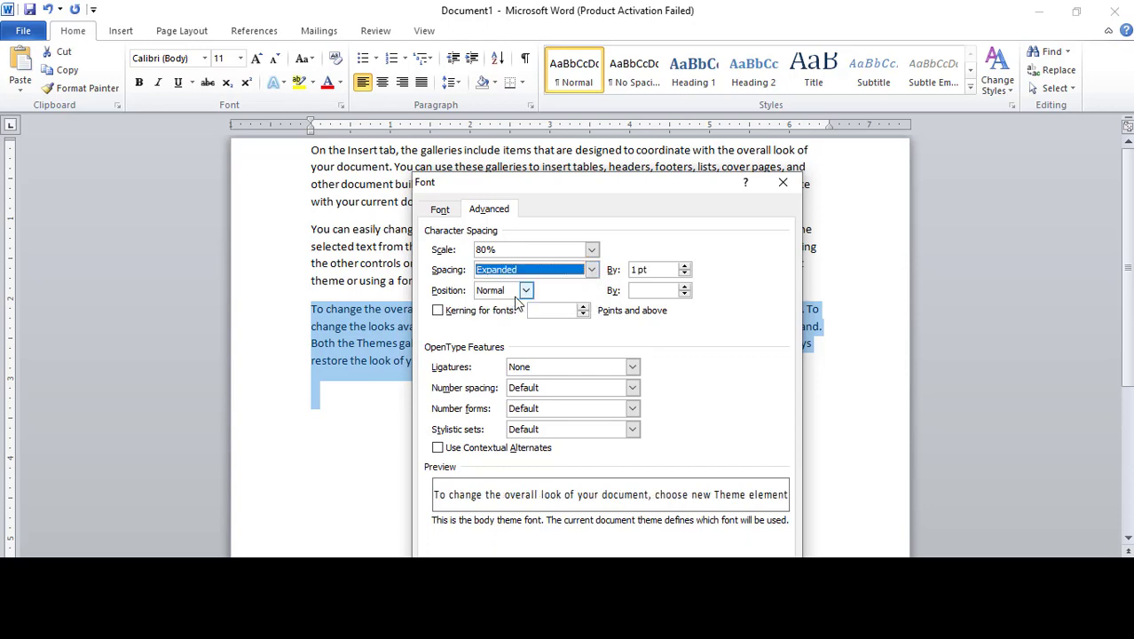
# Raise the characters 3 pt, enable kerning from 11 pt, set expansion to 2 pt, and apply.
pyautogui.click(525, 292)
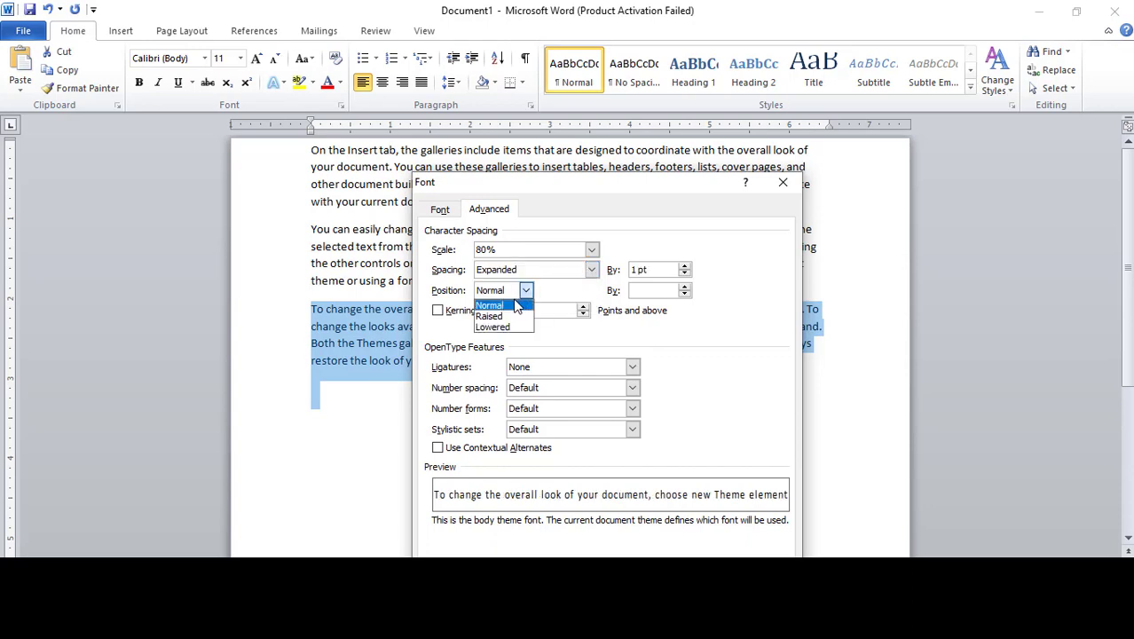
pyautogui.click(497, 316)
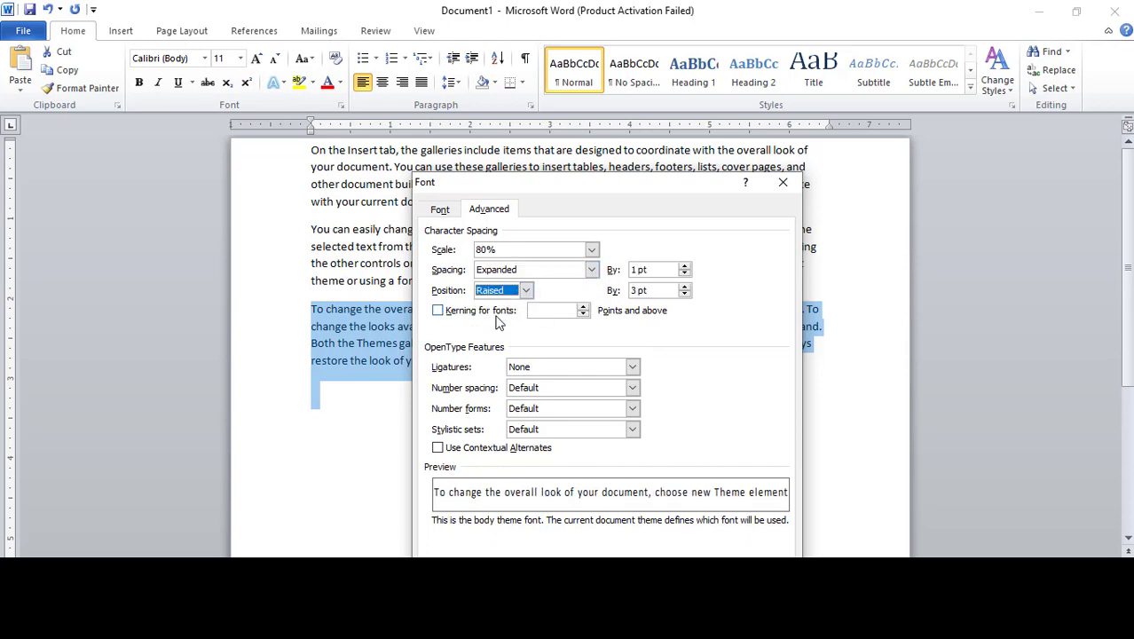
pyautogui.click(455, 315)
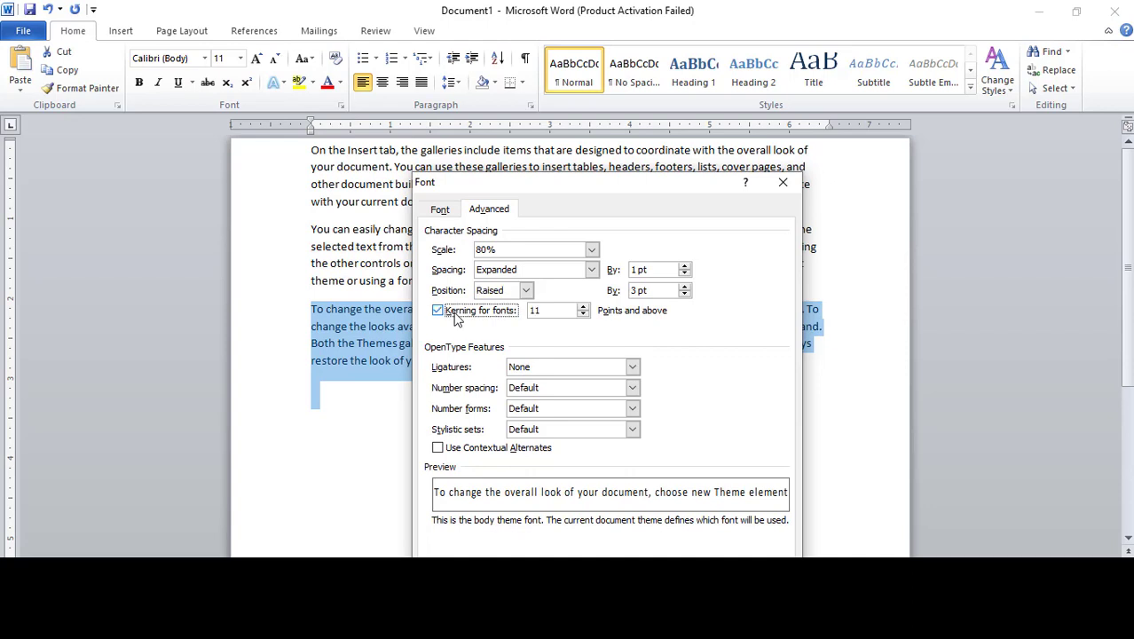
pyautogui.doubleClick(638, 270)
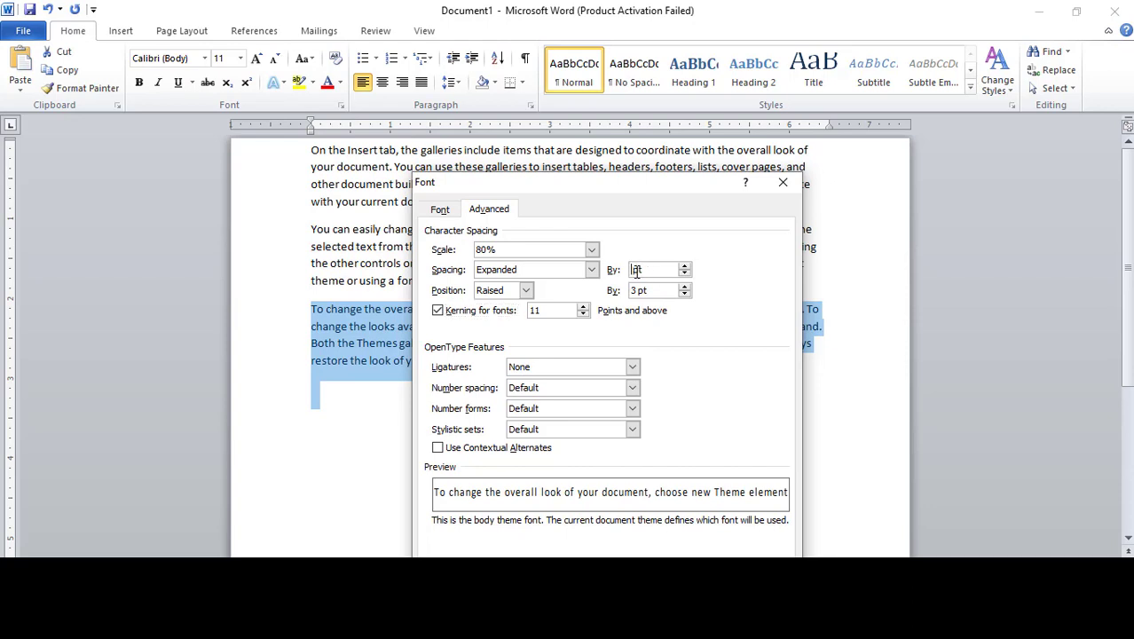
pyautogui.write('2')
pyautogui.press('Return')
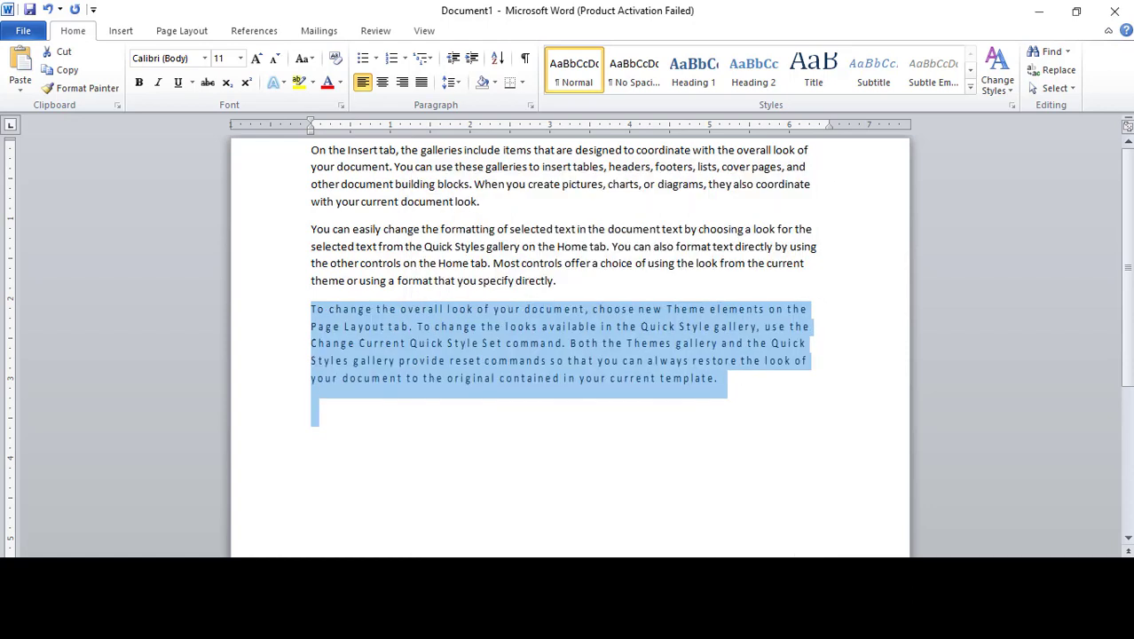
pyautogui.click(471, 418)
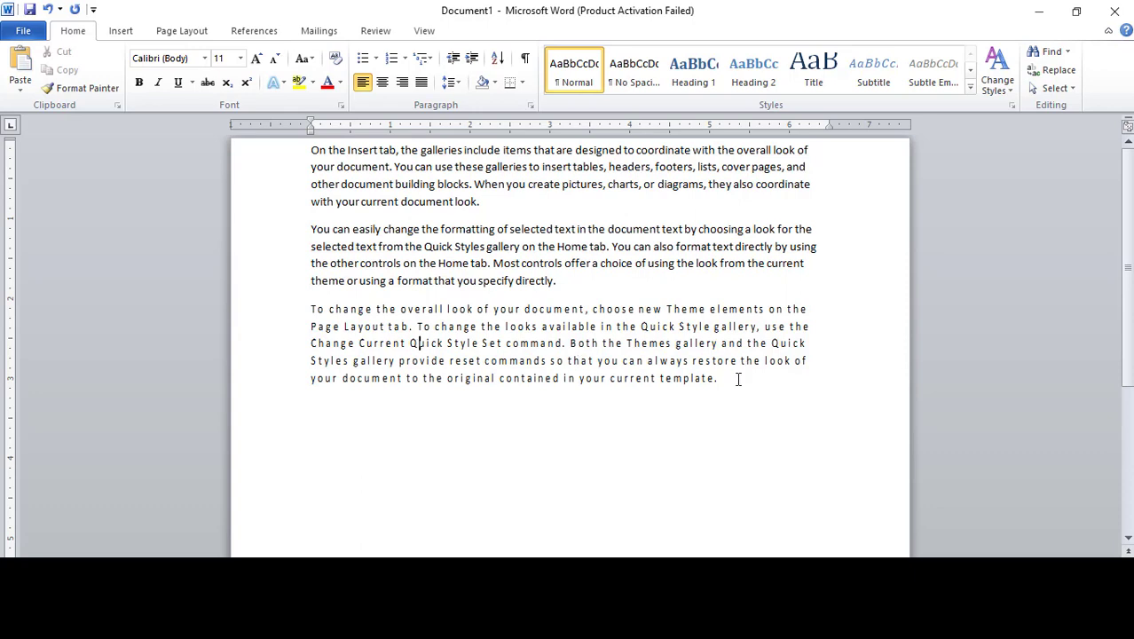
pyautogui.moveTo(739, 380)
pyautogui.mouseDown()
pyautogui.moveTo(650, 397)
pyautogui.moveTo(315, 309)
pyautogui.mouseUp()
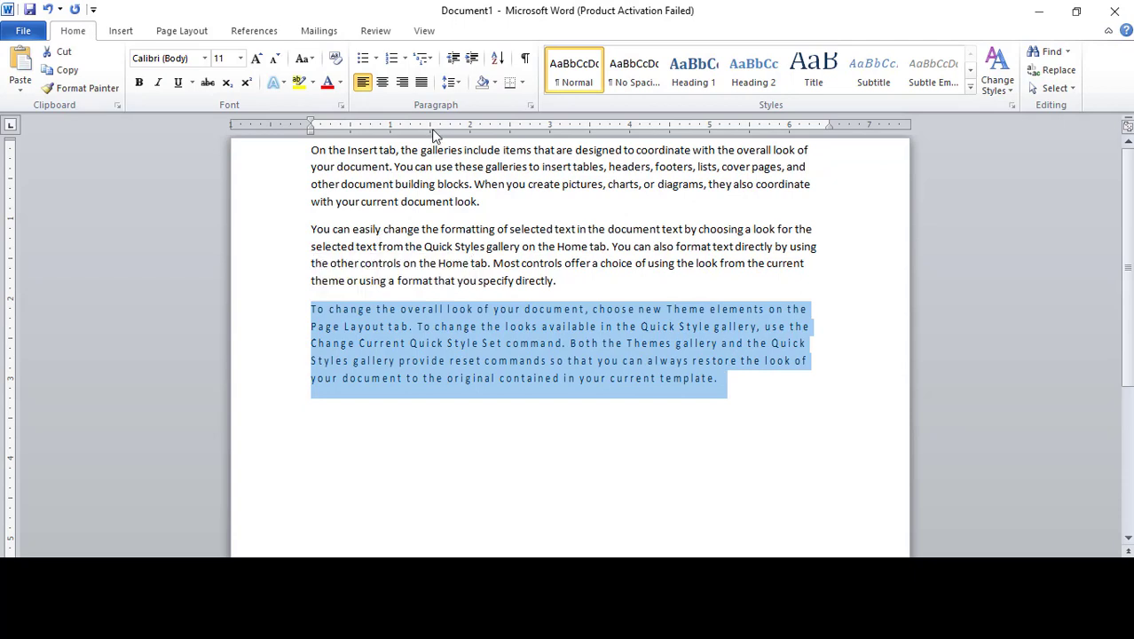
# Set the third paragraph's line spacing to 2.5 from the Line and Paragraph Spacing menu.
pyautogui.click(460, 89)
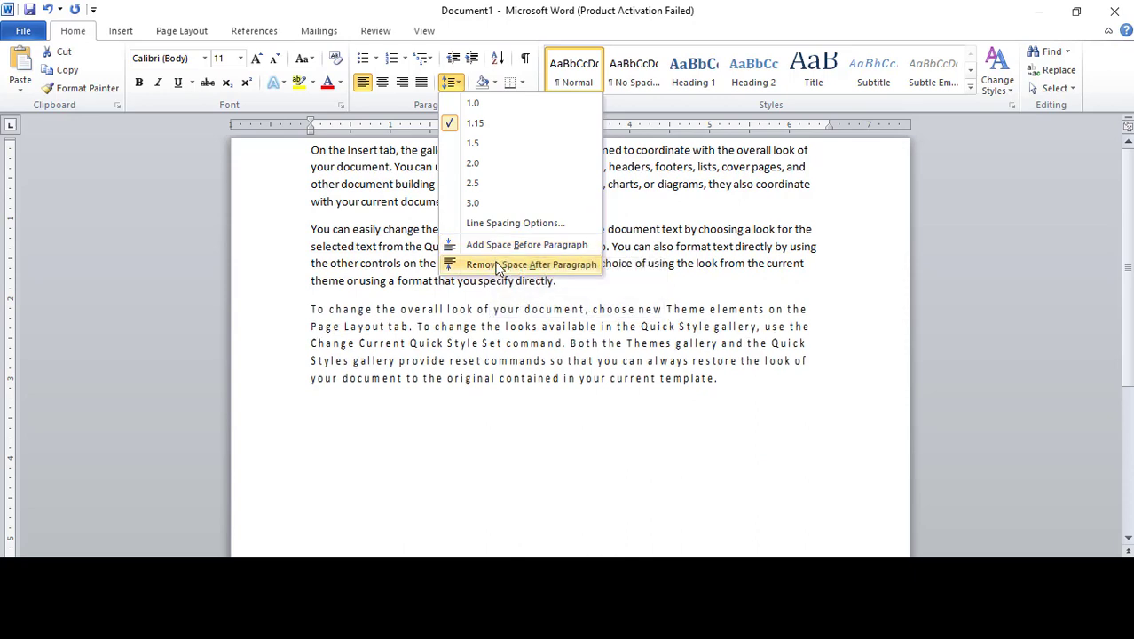
pyautogui.click(454, 181)
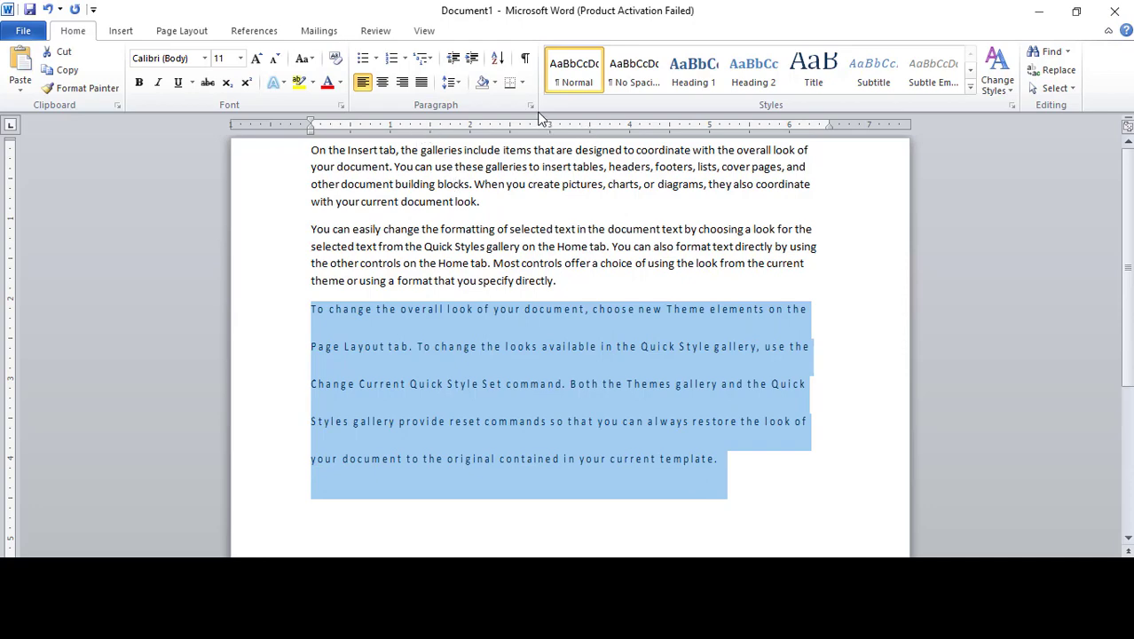
pyautogui.hotkey('ctrl', 'd')
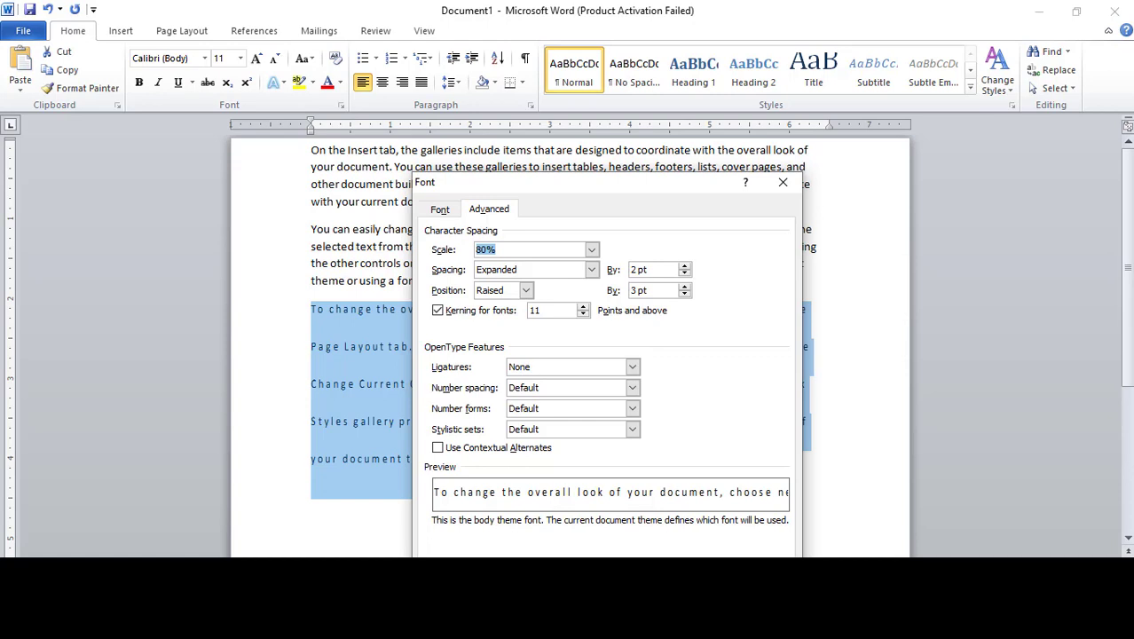
pyautogui.press('Return')
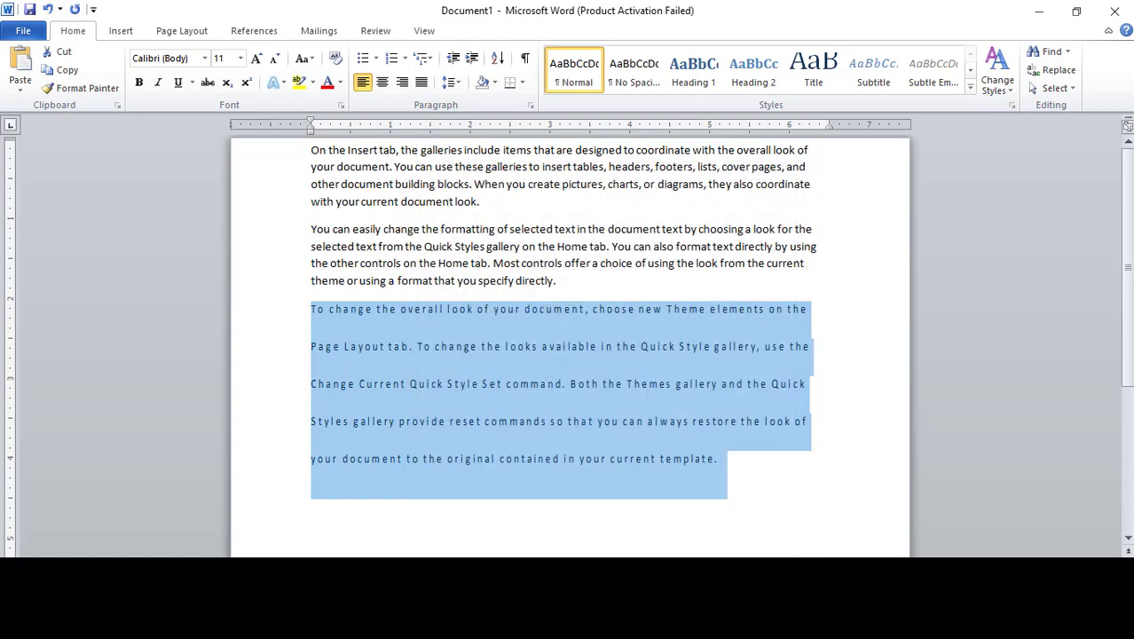